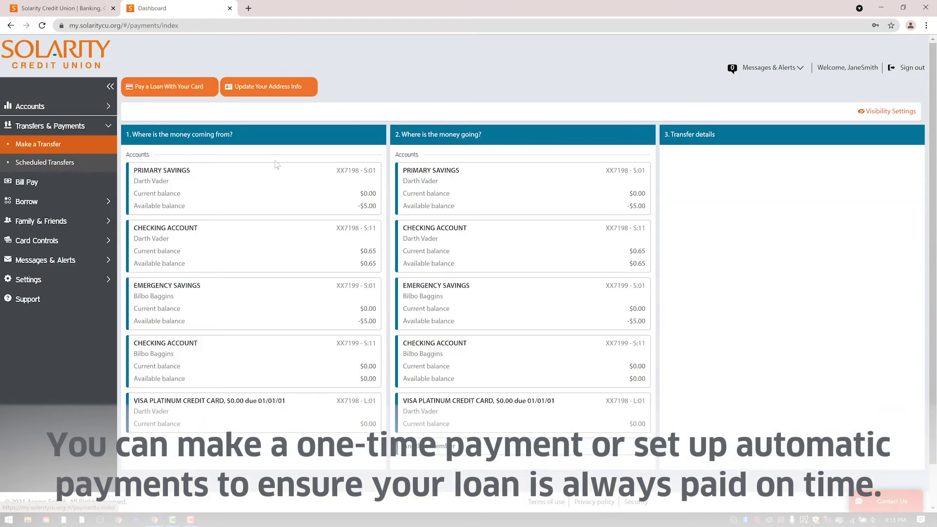
scroll(366, 165, "down", 1)
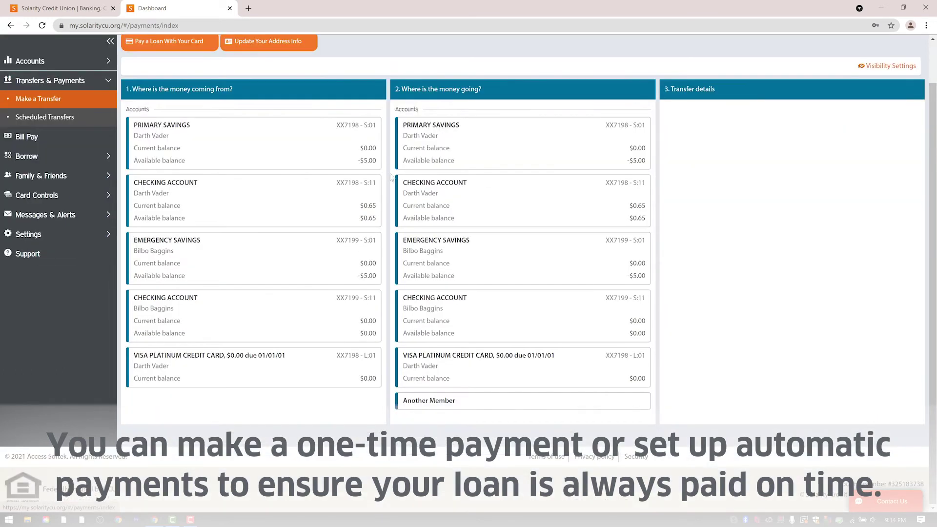